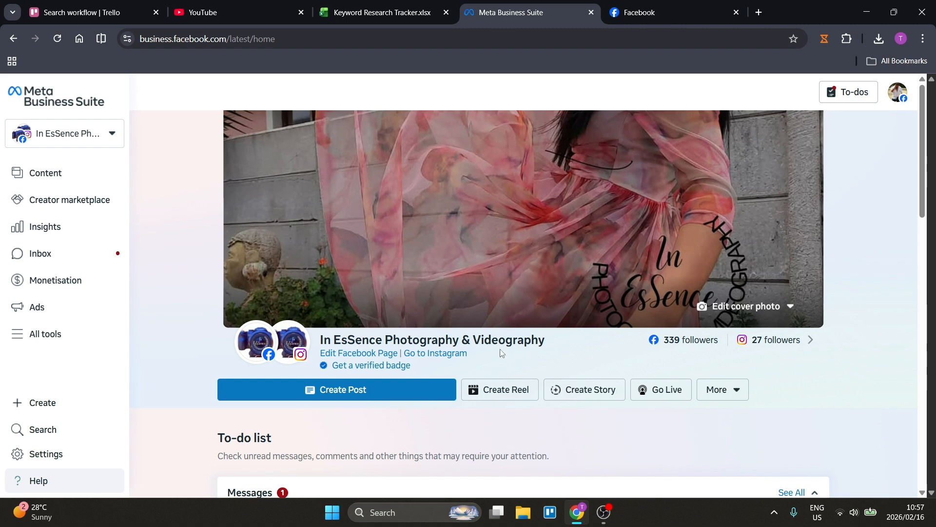
Step: Start a new ad for the page from scratch with the Get More Messages goal
left_click(720, 396)
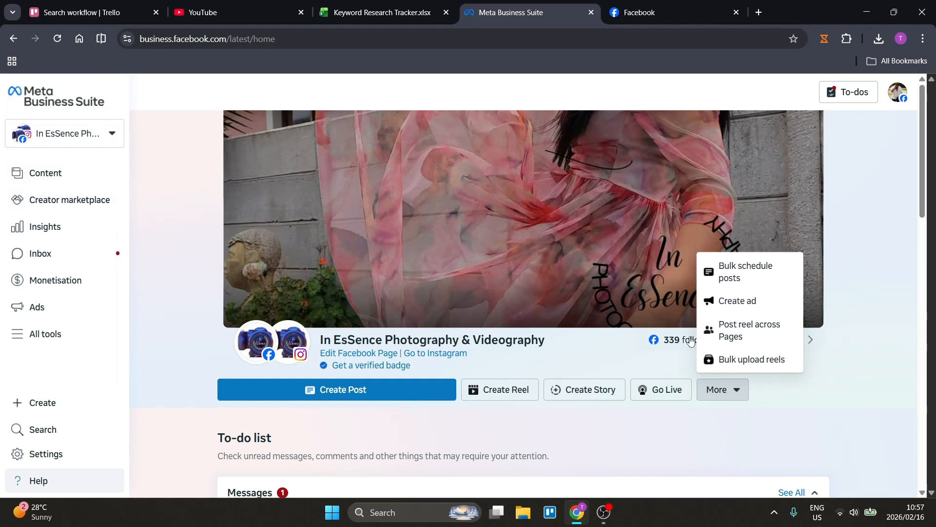
left_click(736, 302)
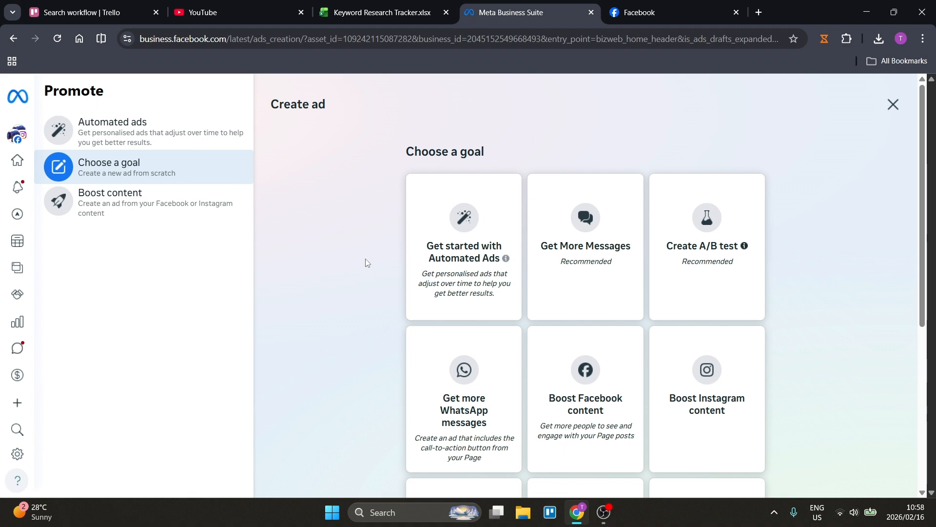
scroll(427, 261, "down", 2)
scroll(427, 262, "down", 2)
scroll(554, 307, "up", 4)
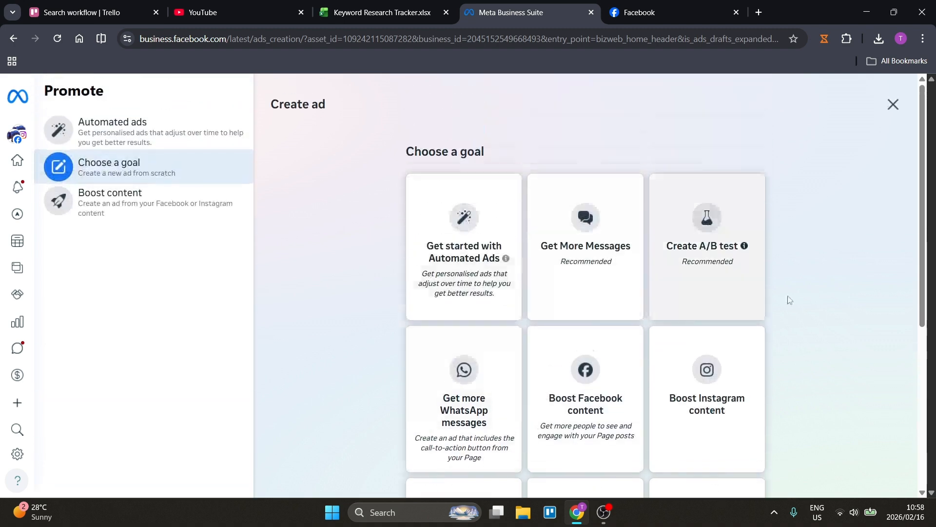
scroll(598, 292, "down", 5)
scroll(569, 319, "up", 5)
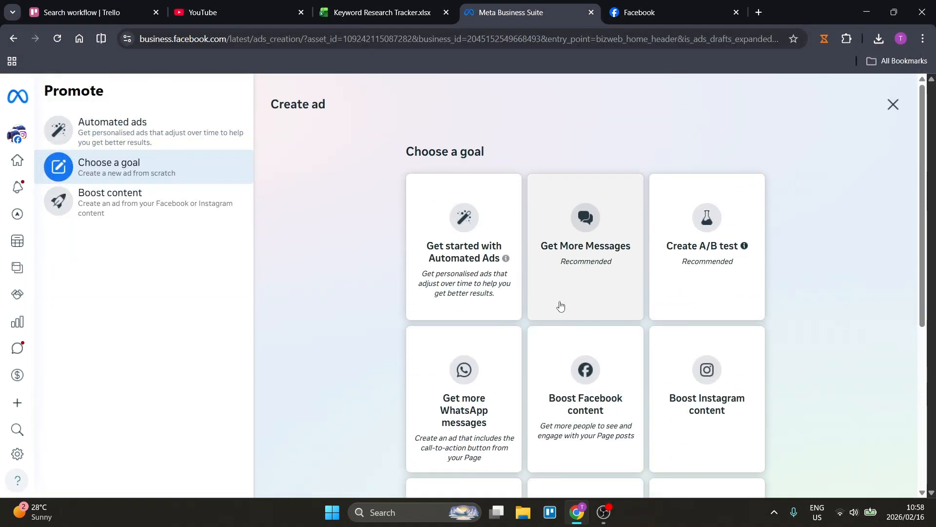
left_click(580, 251)
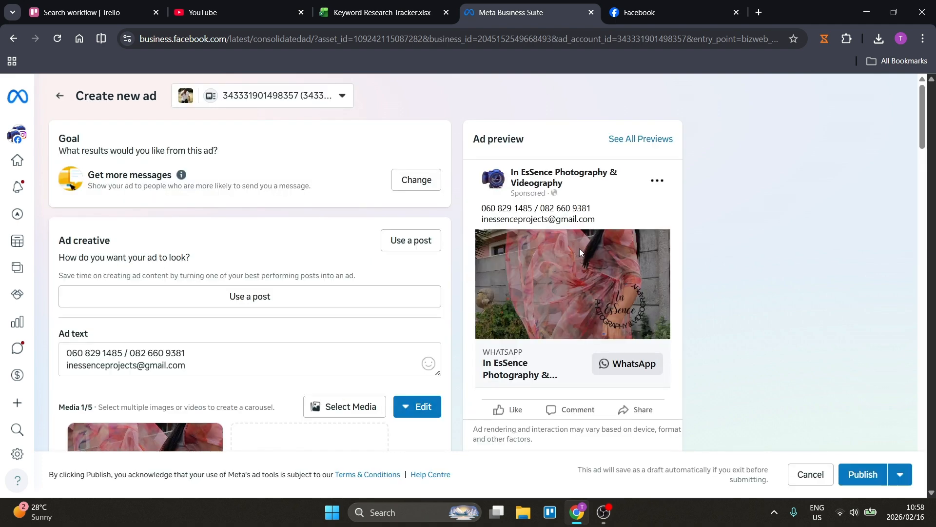
Step: Review the new ad's creative, headline, message template, message destination, special ad category and audience settings
scroll(258, 229, "down", 3)
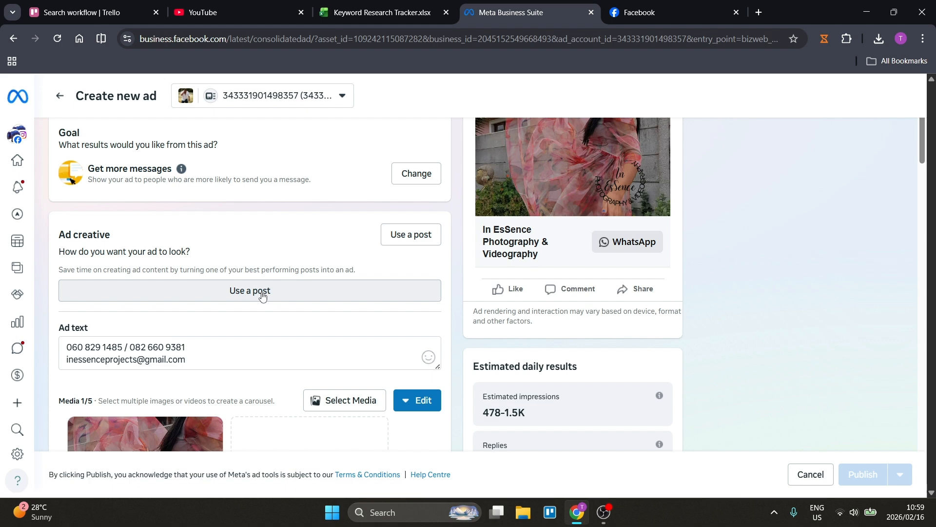
scroll(262, 295, "down", 3)
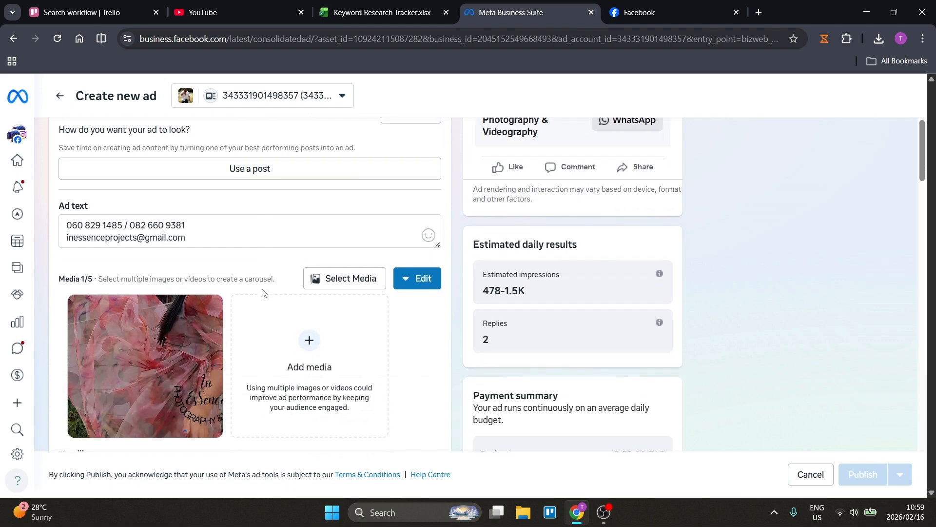
scroll(263, 251, "down", 3)
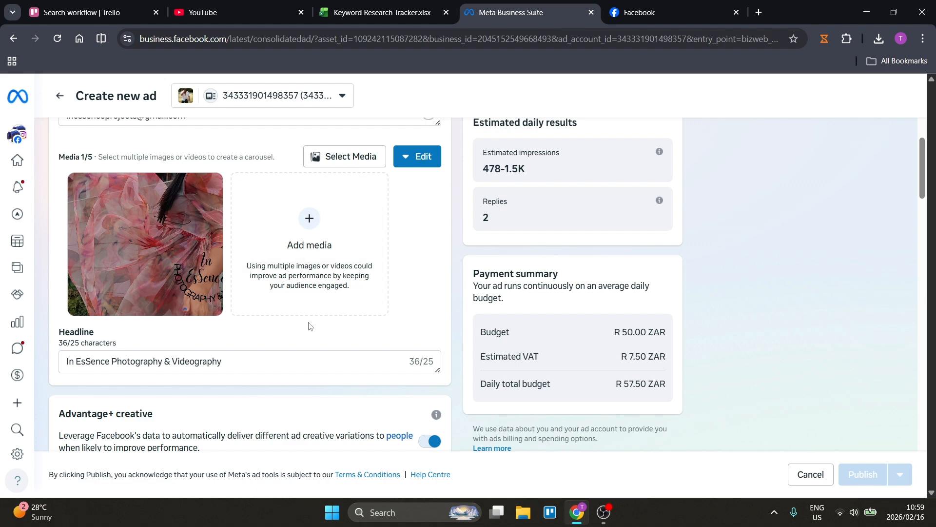
scroll(279, 370, "down", 3)
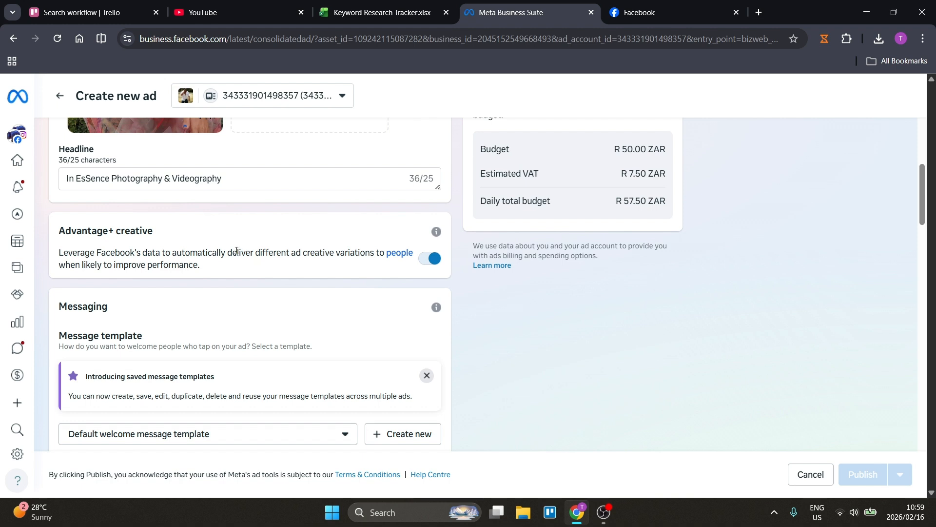
scroll(236, 251, "down", 3)
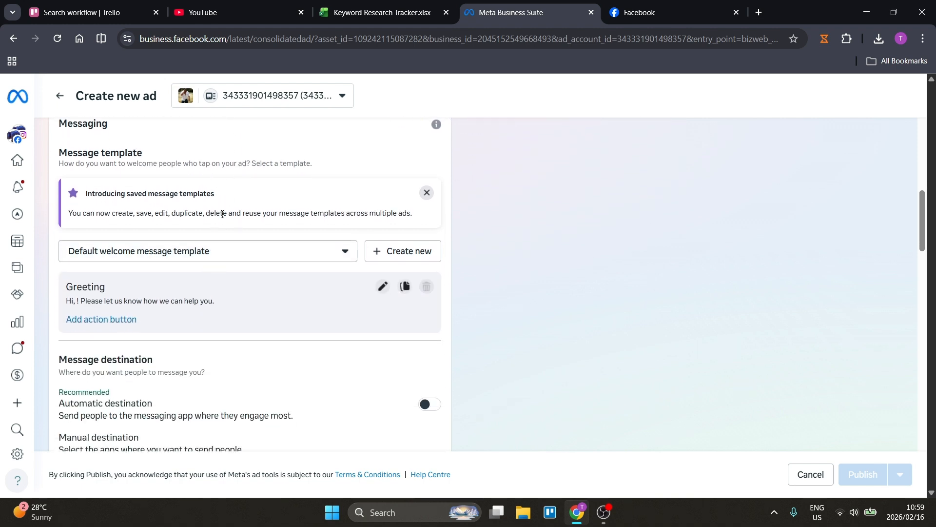
scroll(223, 213, "down", 1)
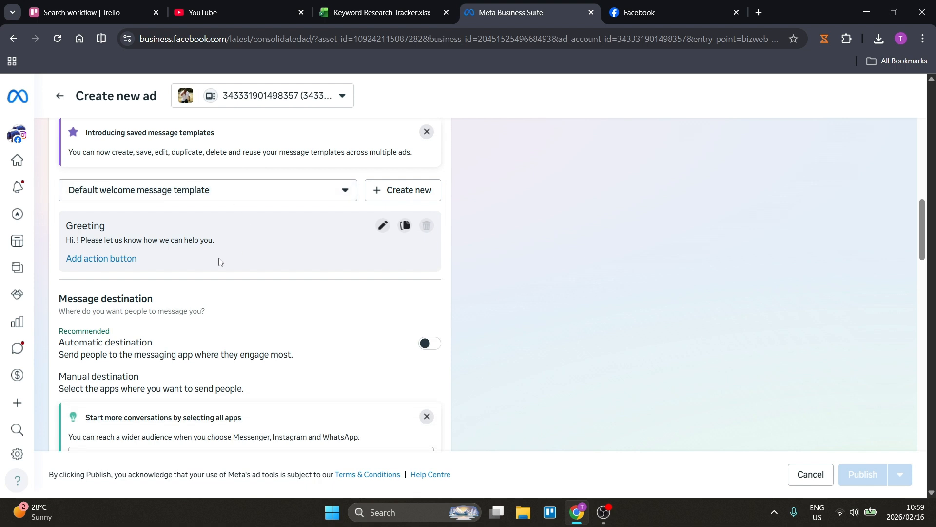
scroll(219, 261, "down", 2)
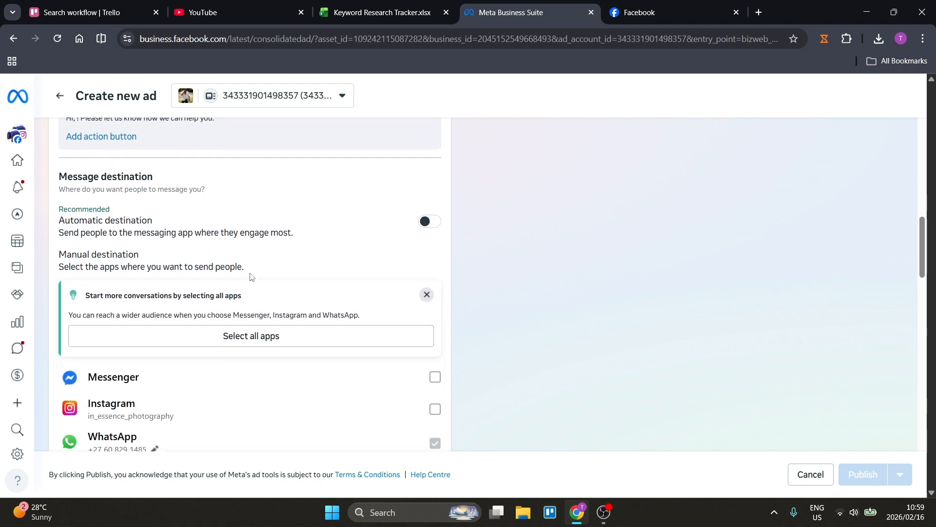
scroll(250, 276, "down", 2)
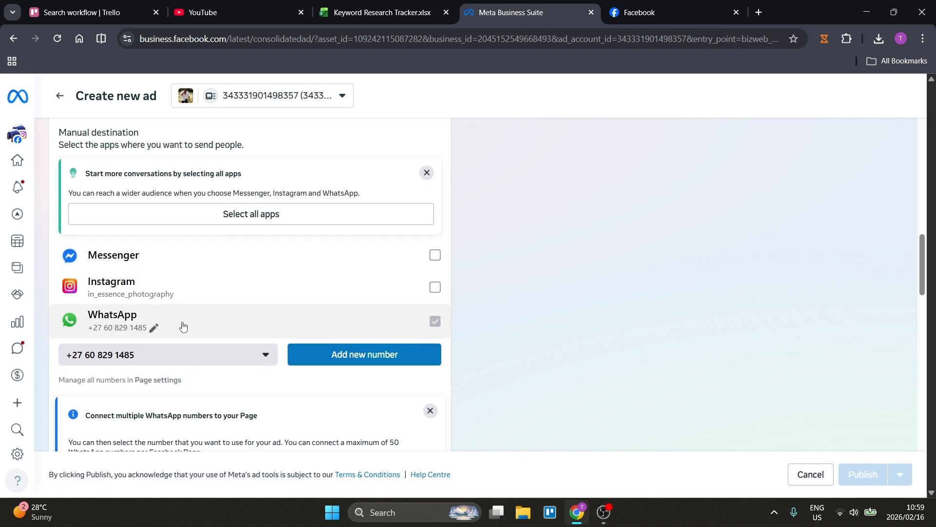
scroll(240, 321, "down", 2)
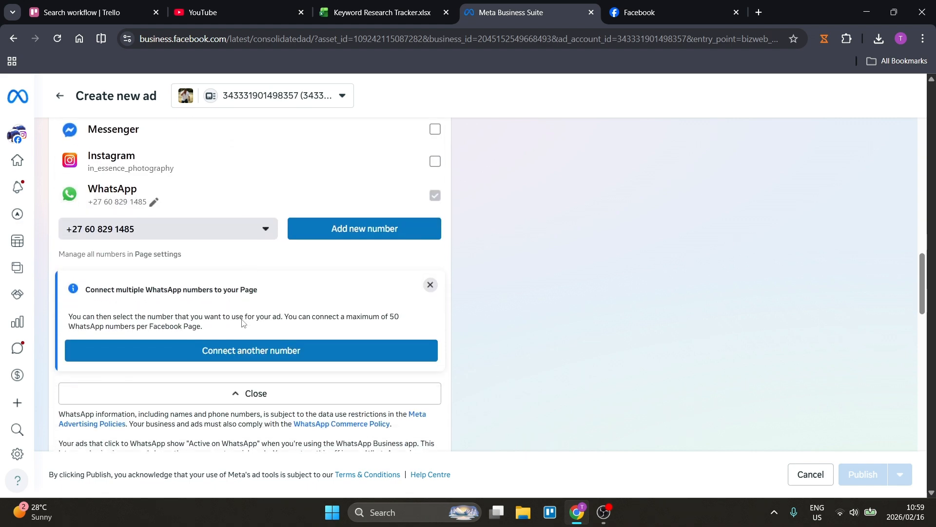
scroll(241, 322, "down", 2)
scroll(247, 294, "down", 1)
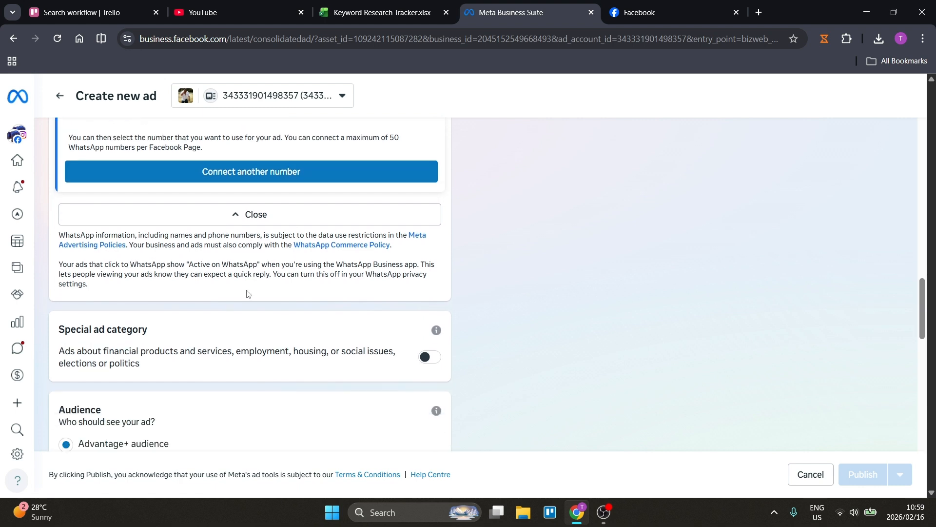
scroll(248, 293, "down", 3)
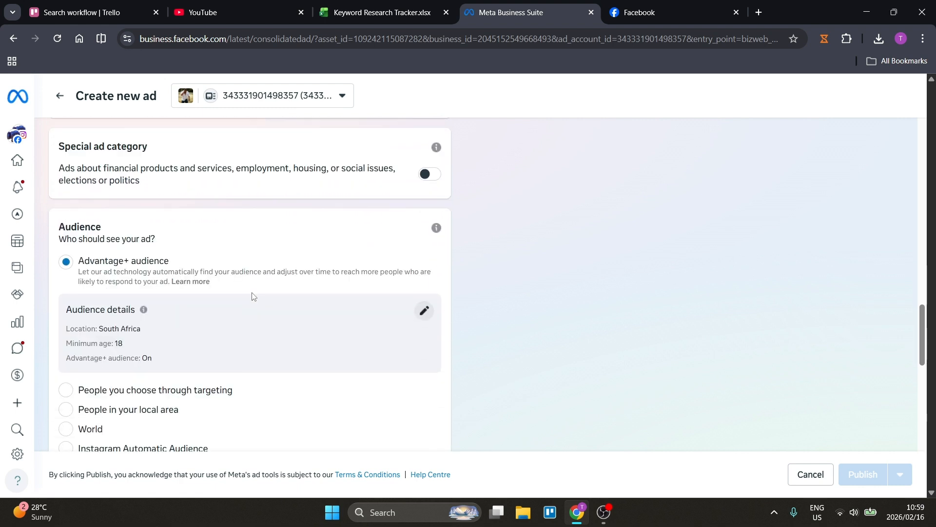
scroll(255, 288, "down", 1)
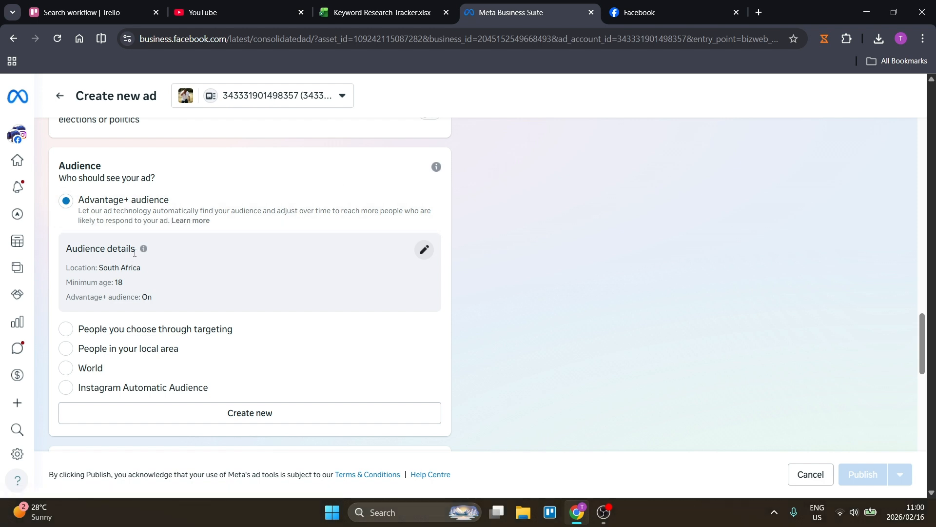
Step: Edit the Advantage+ audience to target women aged 30 to 45
scroll(135, 253, "down", 1)
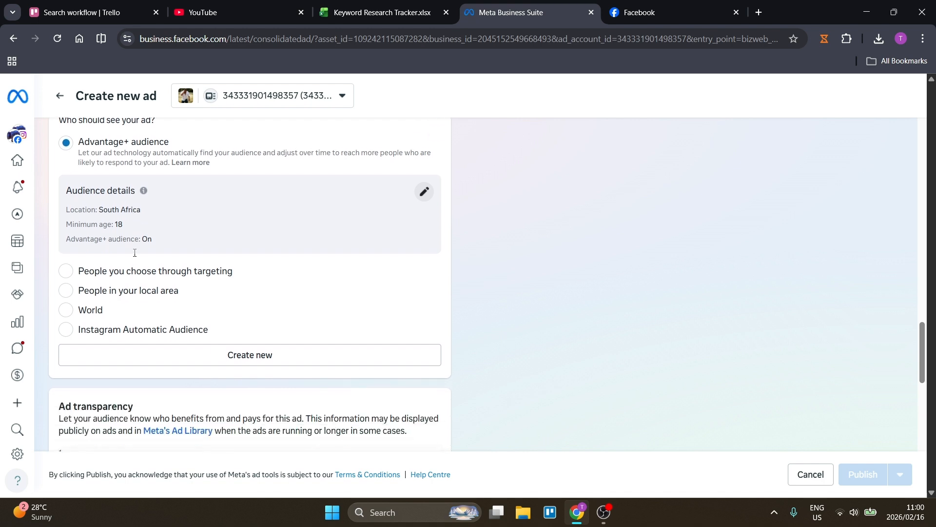
left_click(424, 189)
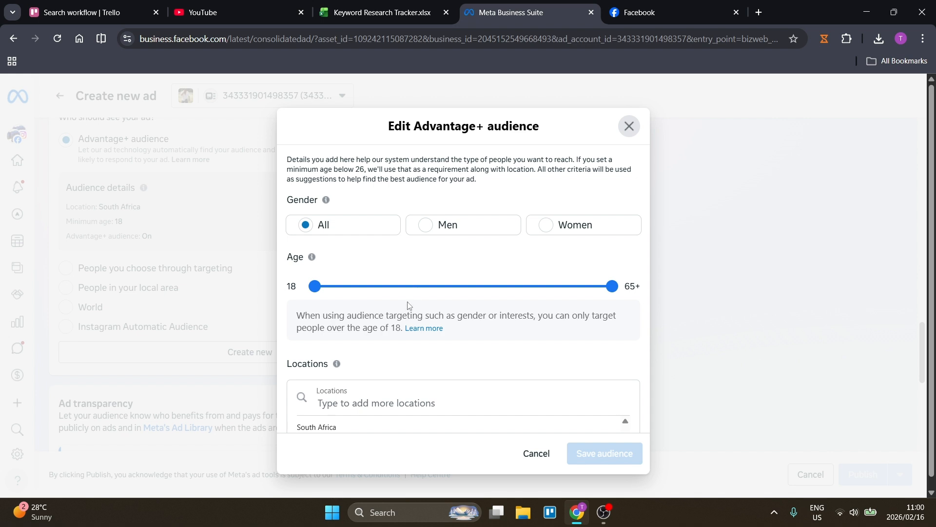
scroll(475, 261, "down", 1)
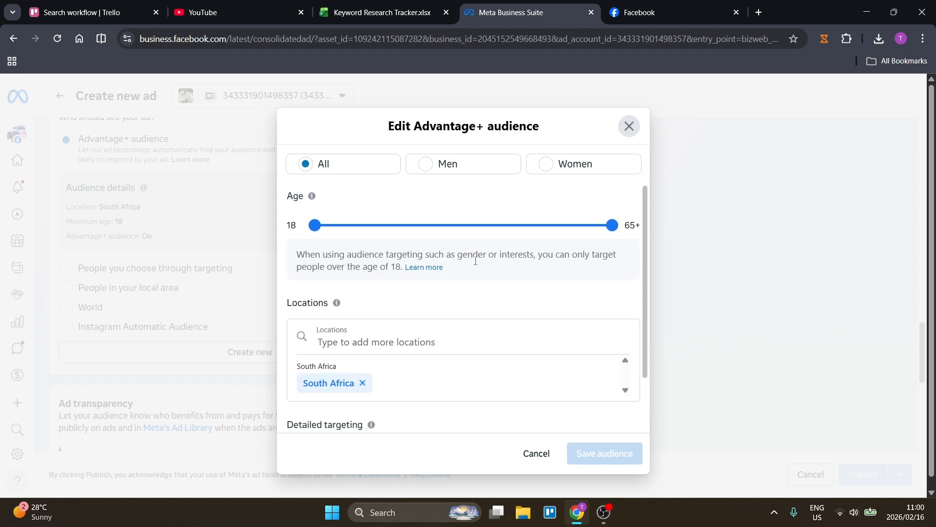
scroll(475, 261, "up", 1)
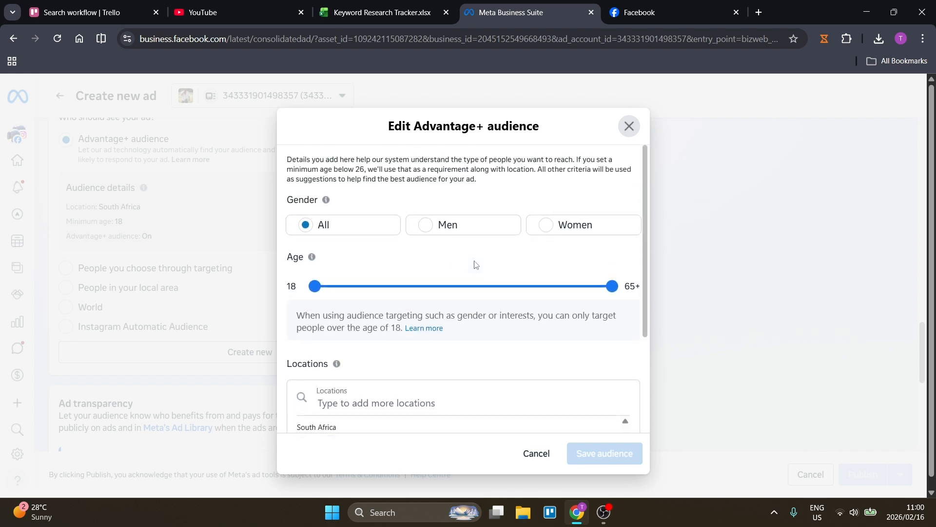
left_click(428, 228)
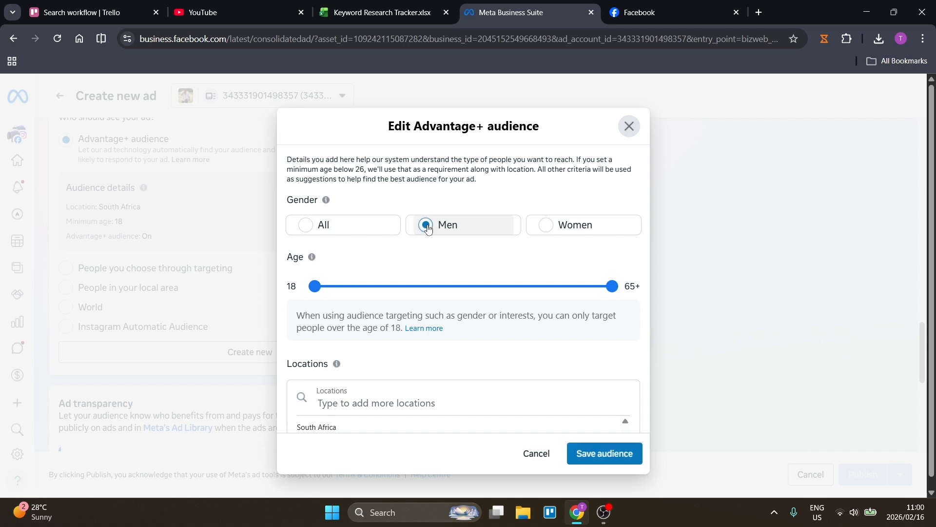
left_click(542, 229)
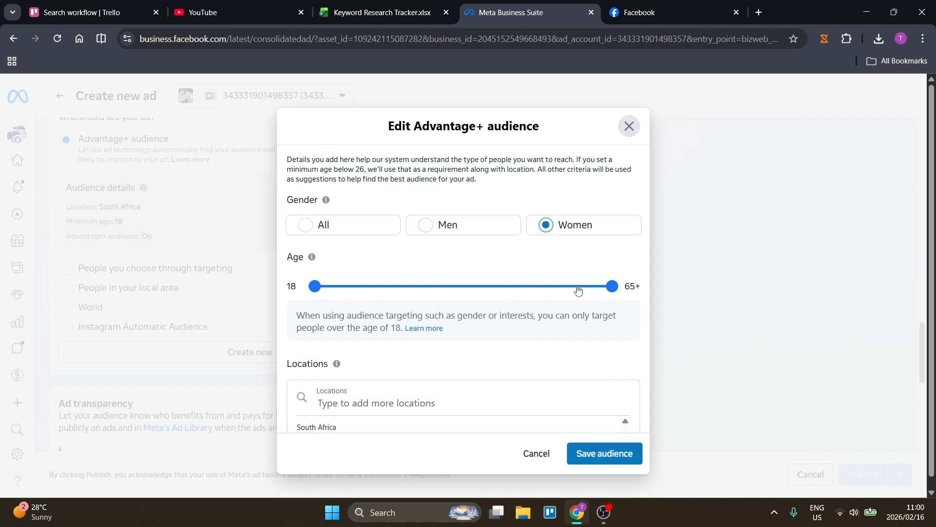
left_click_drag(612, 287, 485, 303)
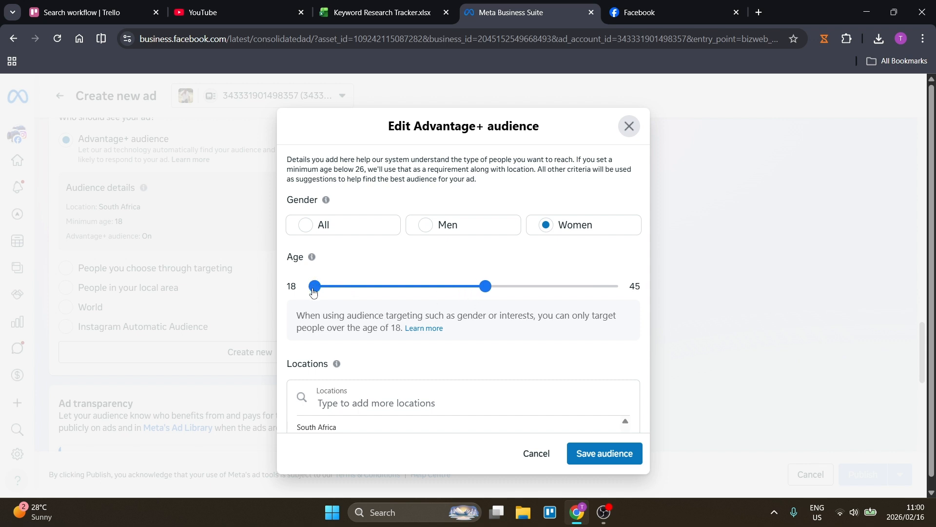
left_click_drag(315, 287, 387, 292)
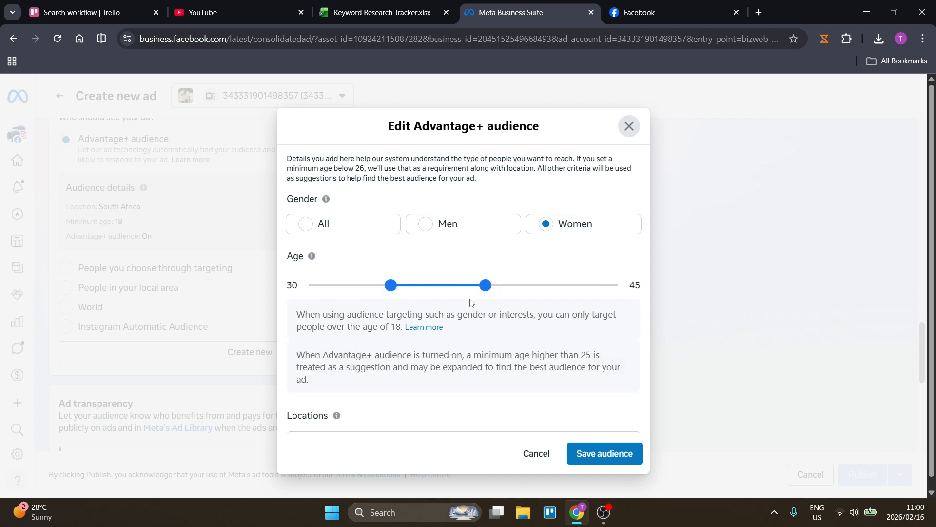
Step: Set the audience location to the city of Hermanus, Western Cape, South Africa
scroll(460, 317, "down", 3)
scroll(445, 309, "down", 2)
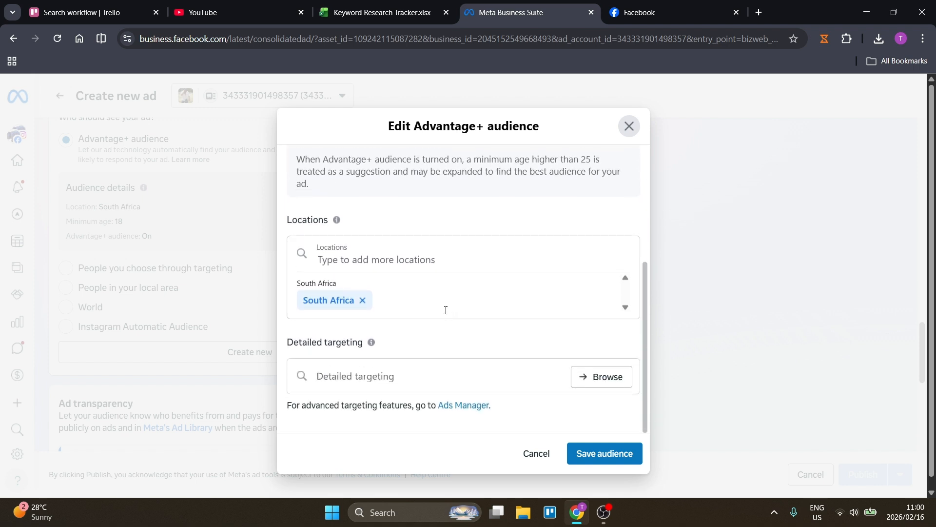
left_click(451, 261)
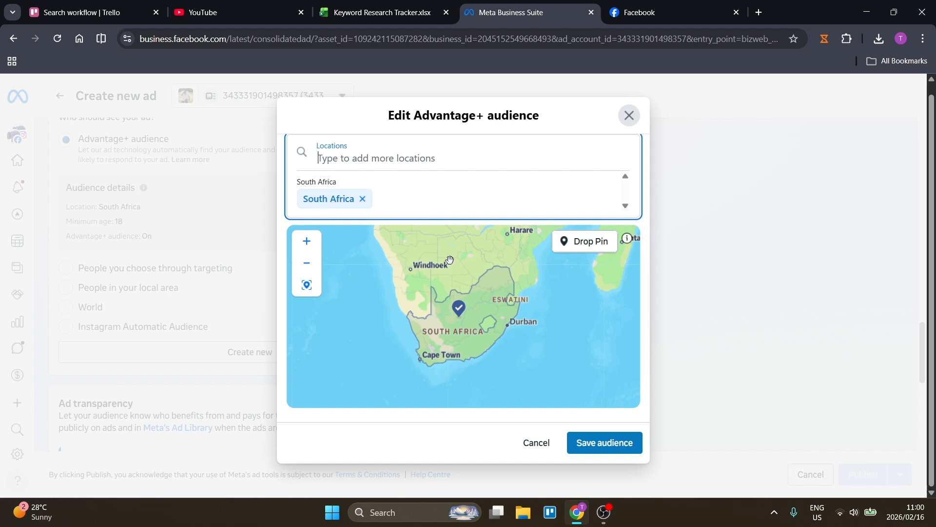
type("hermanus")
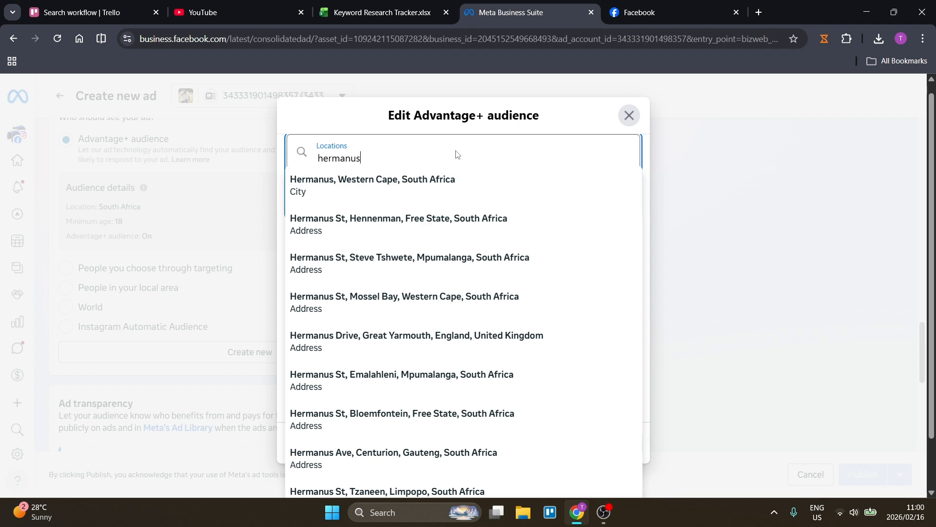
left_click(453, 192)
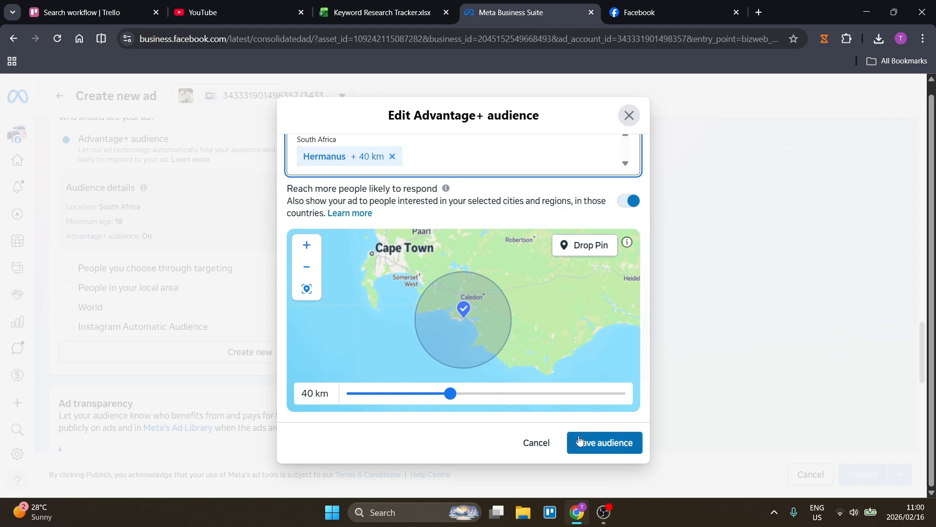
Step: Add the Married relationship status from the demographics to the audience's detailed targeting
scroll(593, 200, "down", 1)
scroll(447, 385, "down", 1)
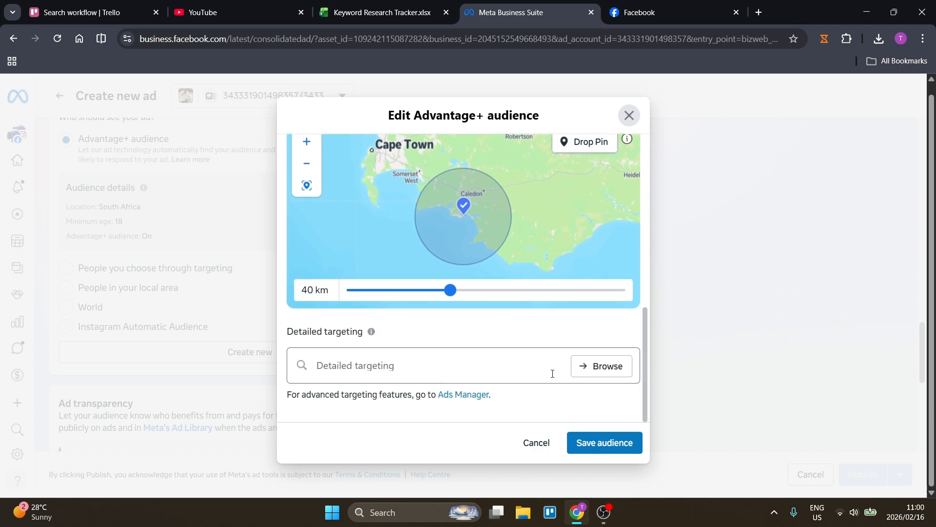
left_click(604, 367)
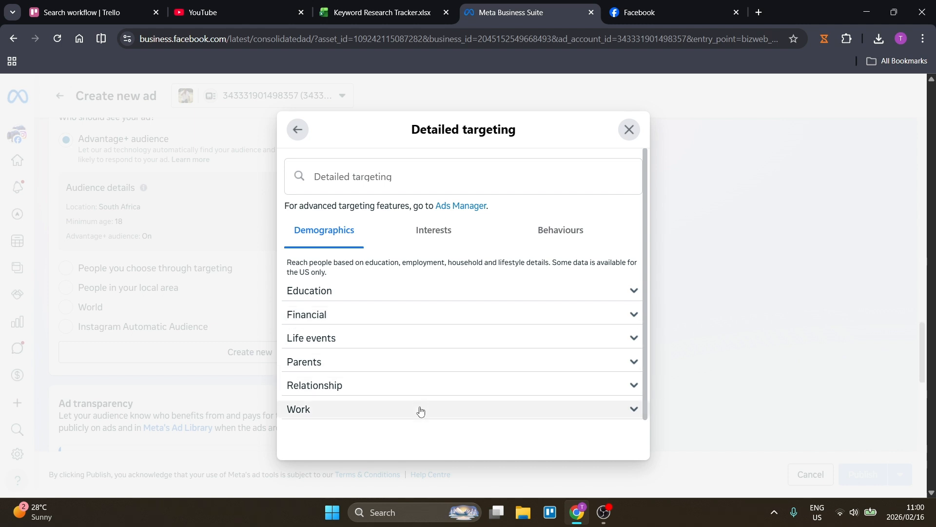
left_click(423, 389)
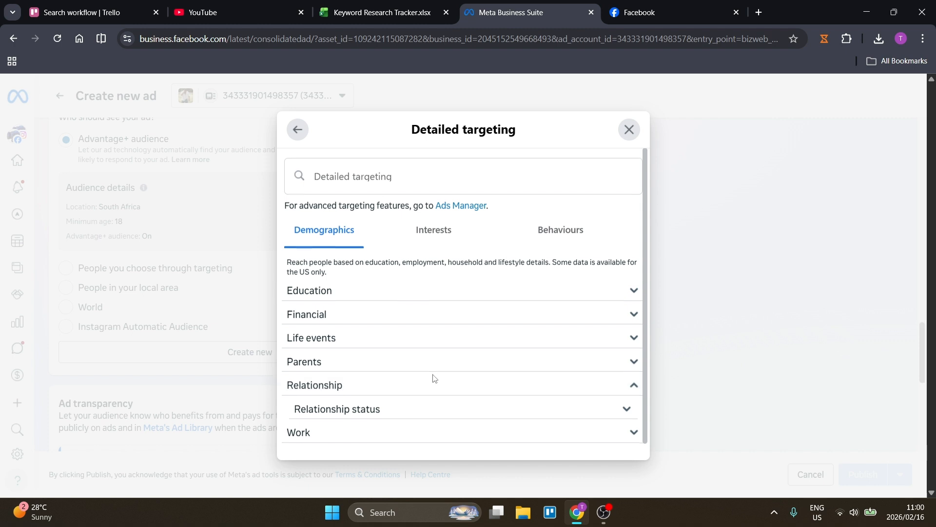
left_click(398, 405)
scroll(399, 399, "down", 4)
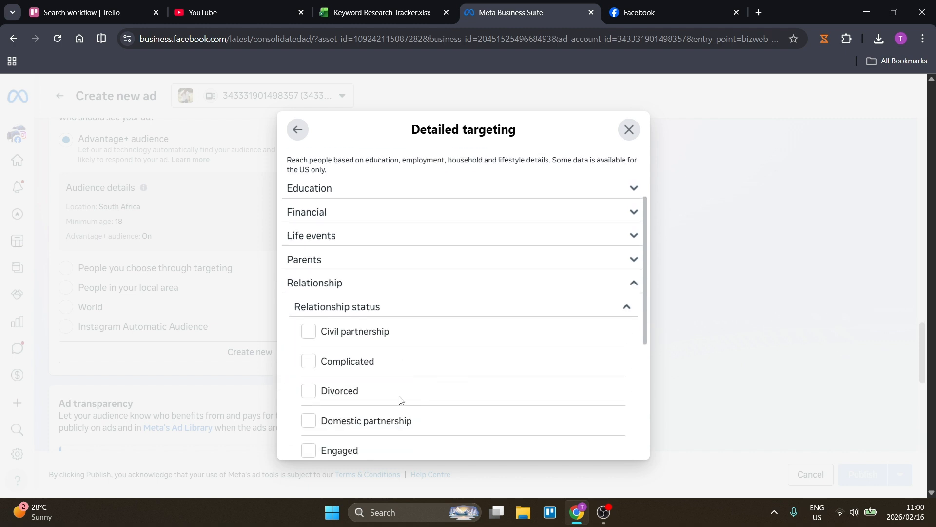
scroll(390, 392, "down", 3)
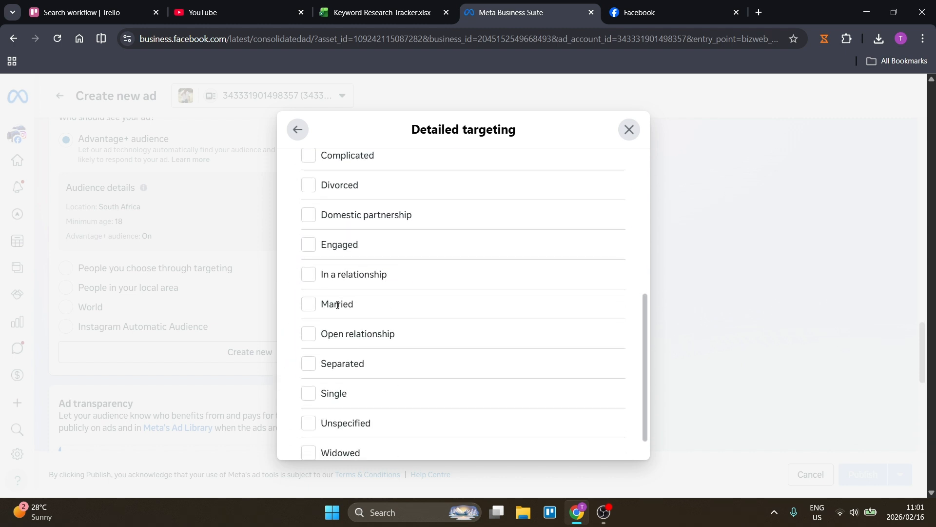
left_click(308, 304)
scroll(415, 308, "up", 4)
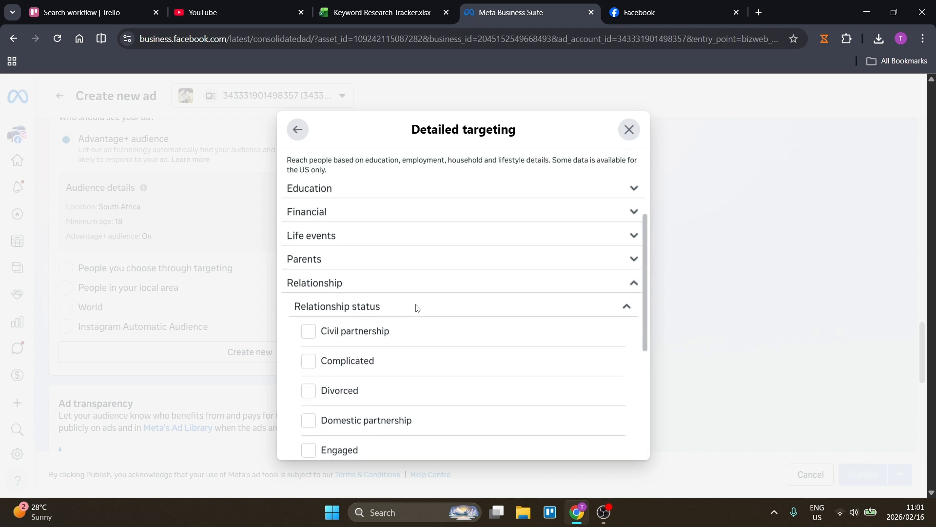
Step: Examine the interest and behaviour categories available in the audience's detailed targeting
scroll(417, 307, "up", 3)
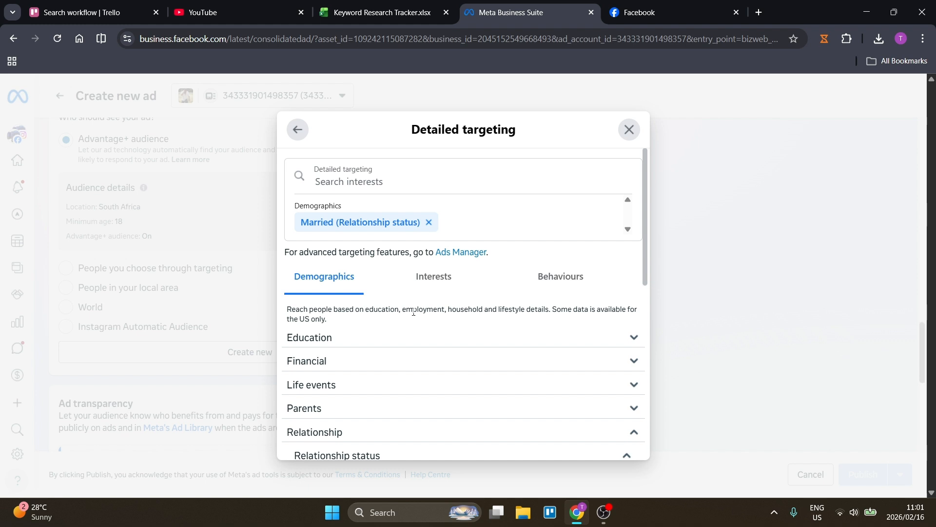
left_click(429, 277)
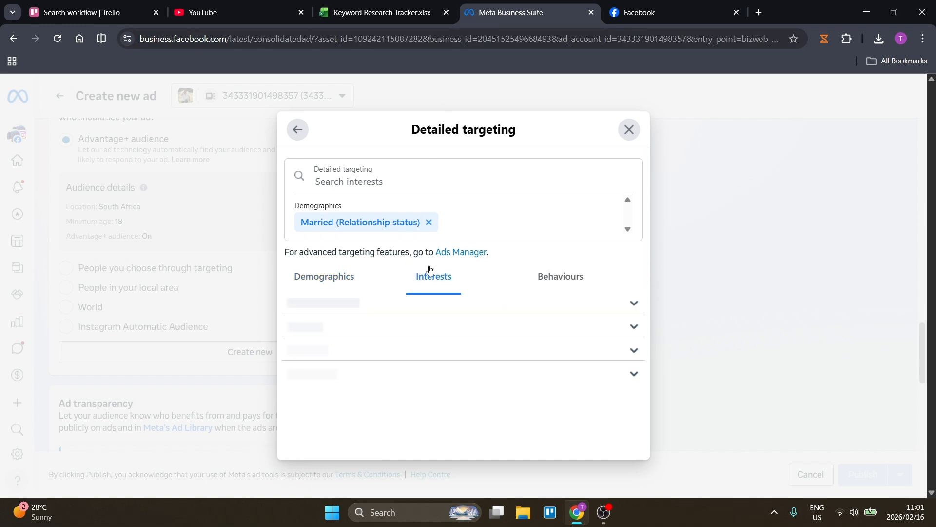
scroll(463, 393, "down", 2)
scroll(464, 389, "up", 2)
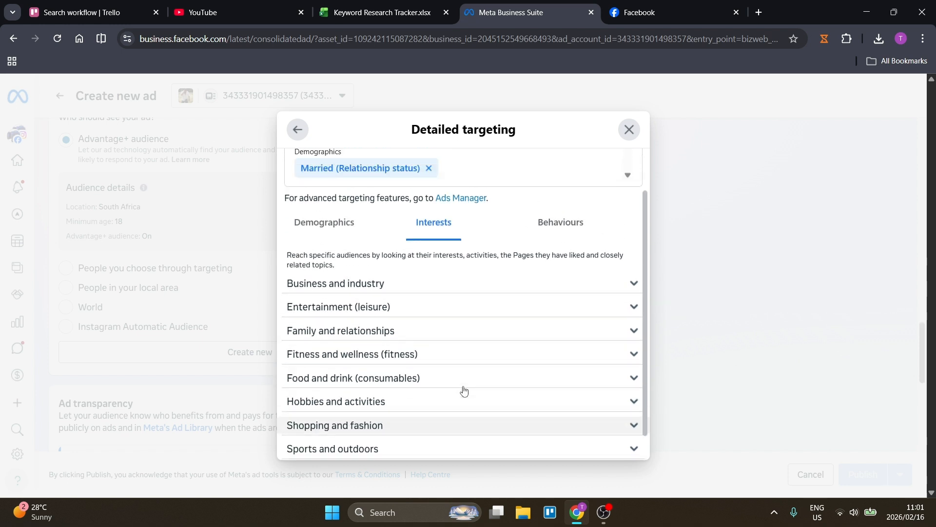
left_click(552, 283)
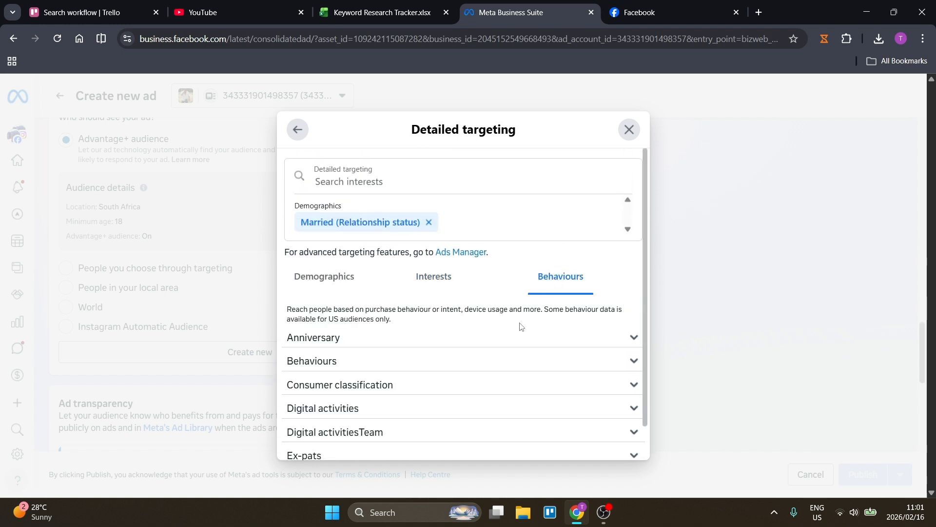
scroll(383, 287, "down", 1)
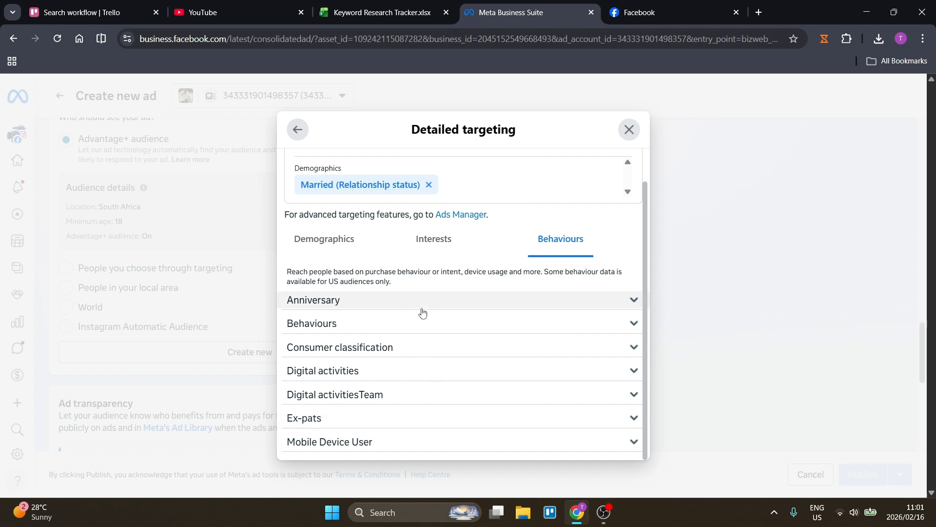
scroll(430, 326, "up", 1)
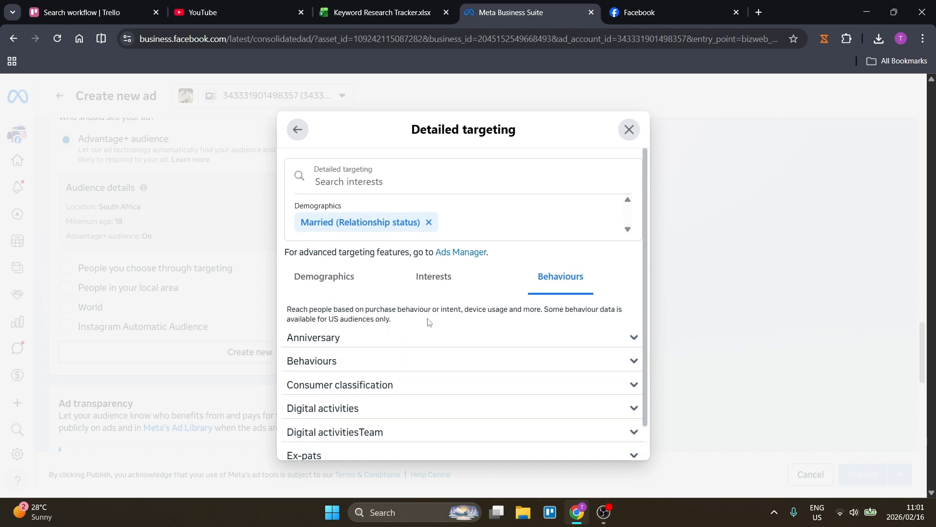
scroll(481, 353, "down", 1)
scroll(440, 317, "up", 1)
Step: Leave detailed targeting, save the edited Advantage+ audience and review its audience details in the ad
left_click(298, 130)
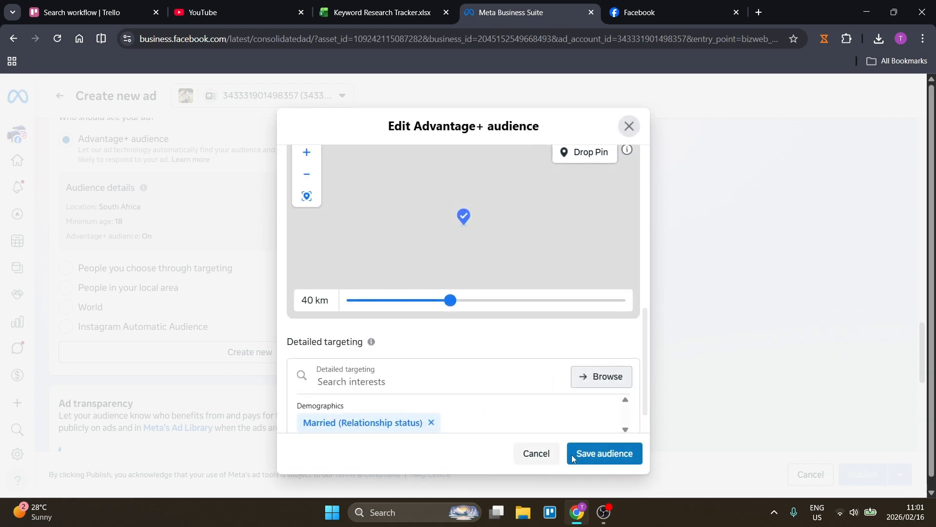
left_click(604, 454)
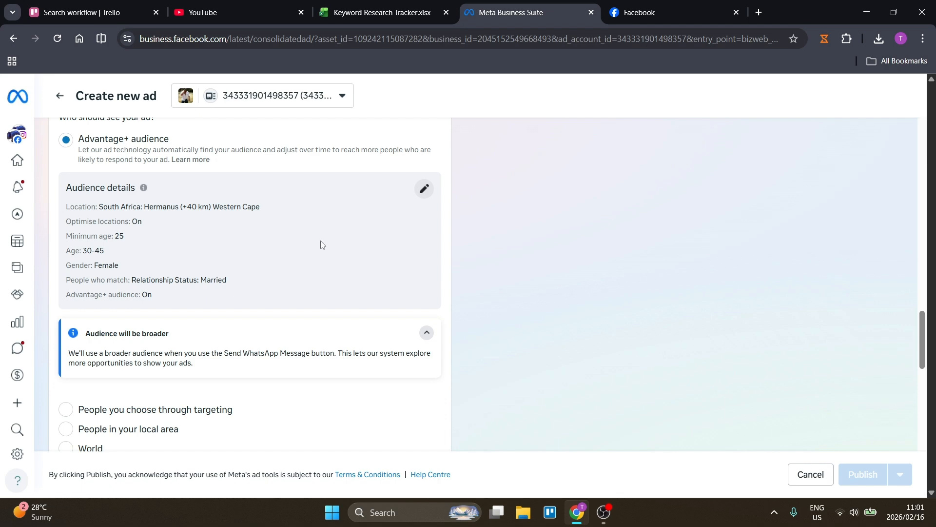
scroll(308, 270, "down", 4)
scroll(310, 271, "up", 6)
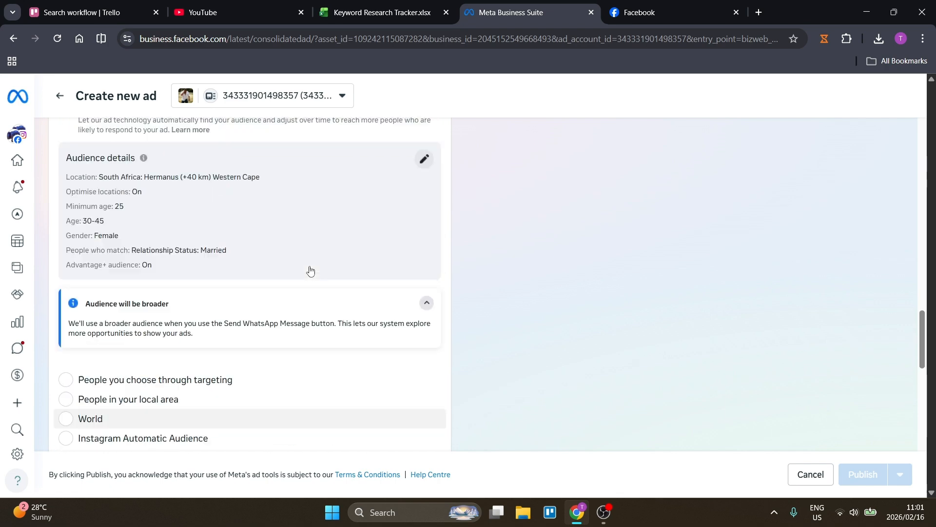
Step: Start creating a new audience for the ad and select its audience name for editing
scroll(336, 297, "down", 5)
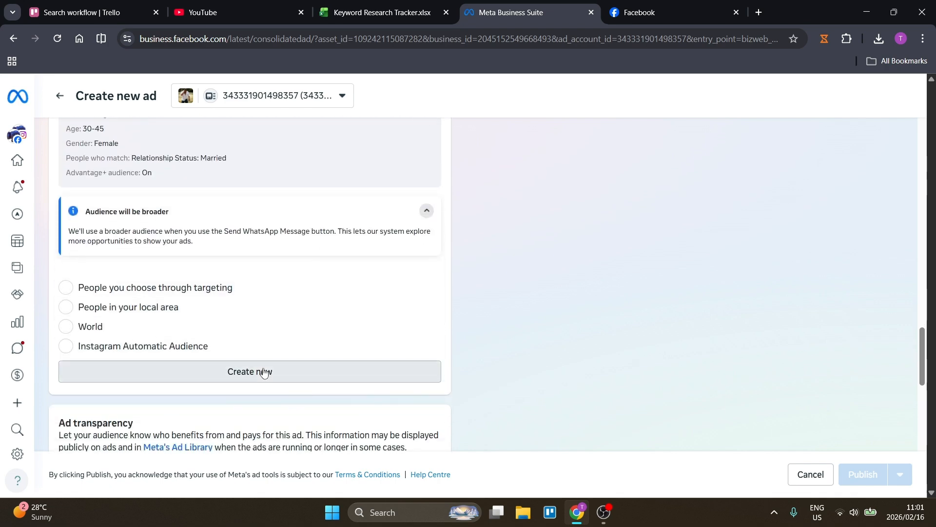
left_click(264, 370)
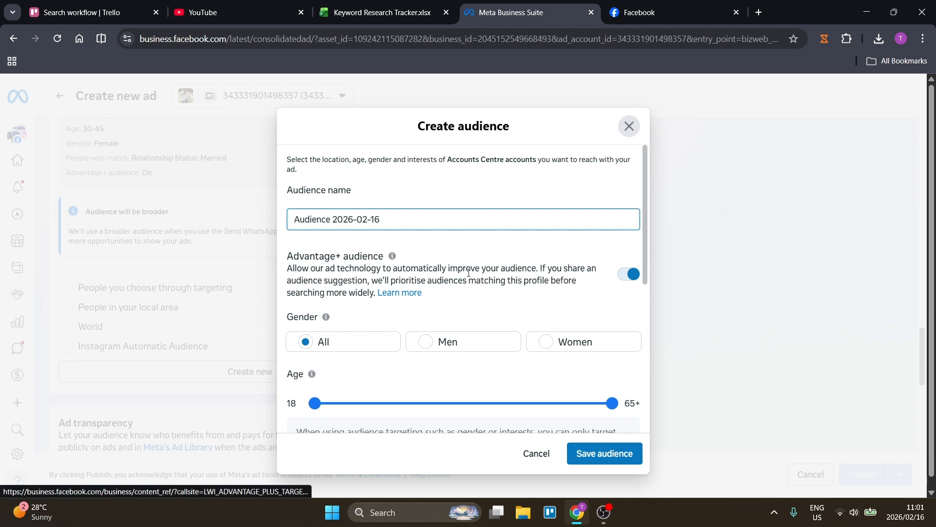
left_click_drag(409, 212, 219, 203)
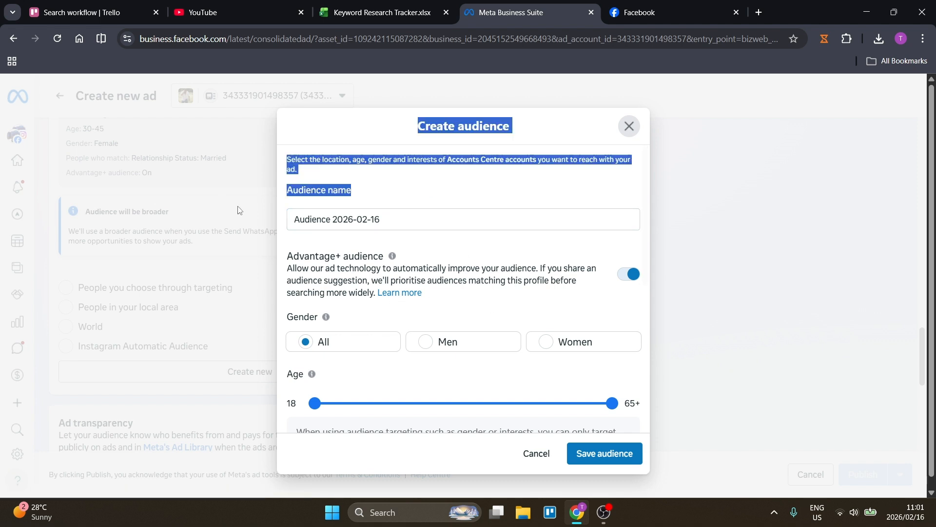
triple_click(407, 219)
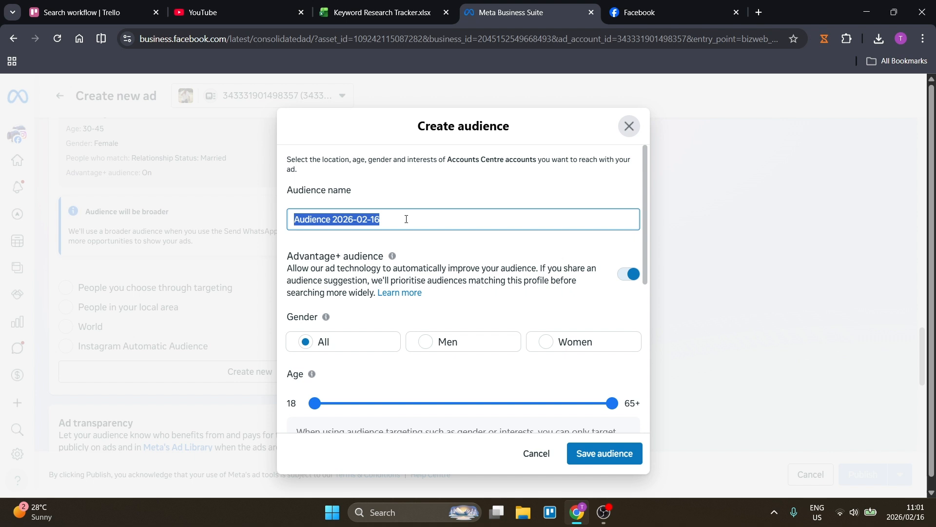